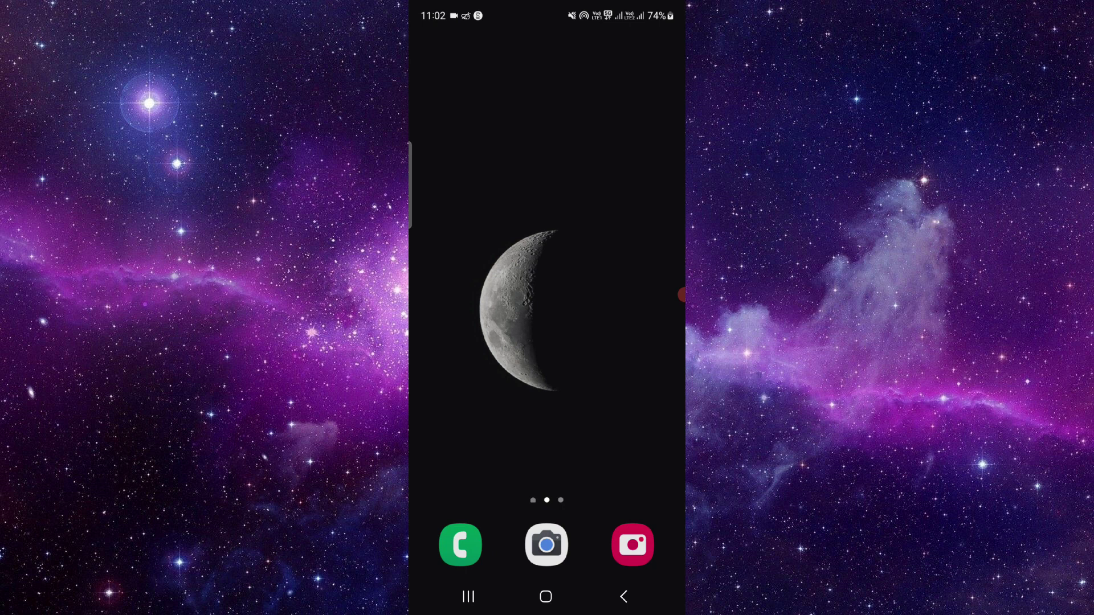
Open Vagaru's App info page from the app drawer to see its usage and storage
left_click_drag(547, 445, 548, 214)
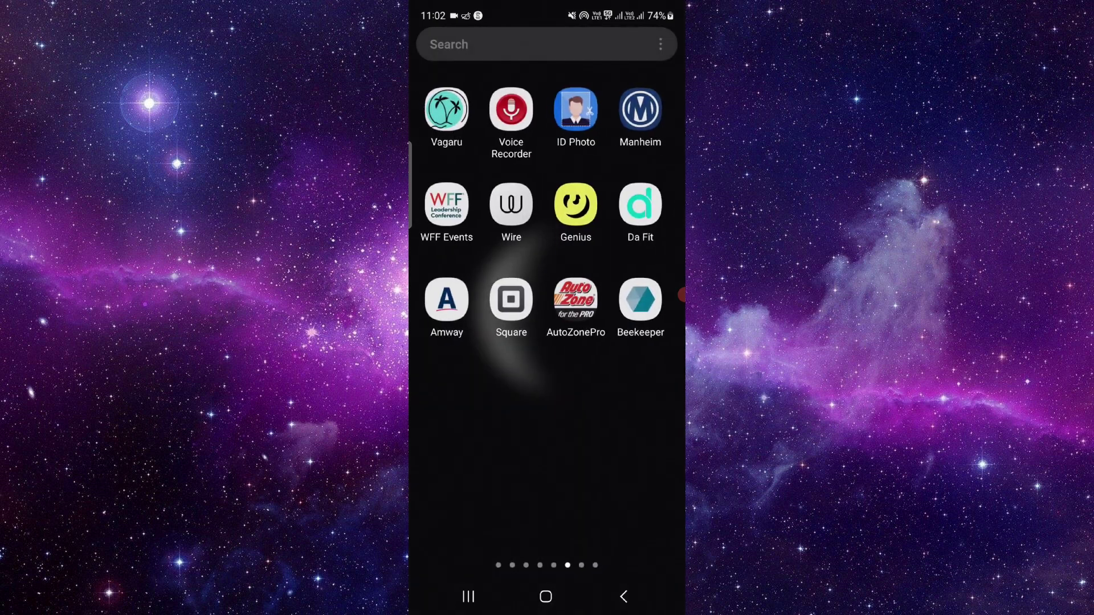
left_click(450, 109)
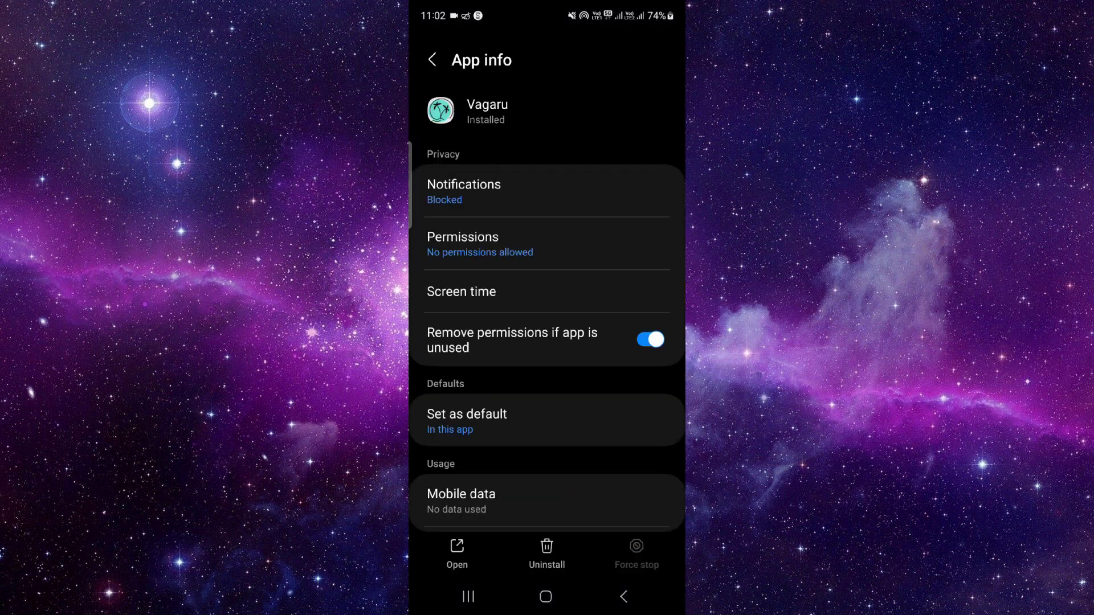
scroll(548, 359, "down", 3)
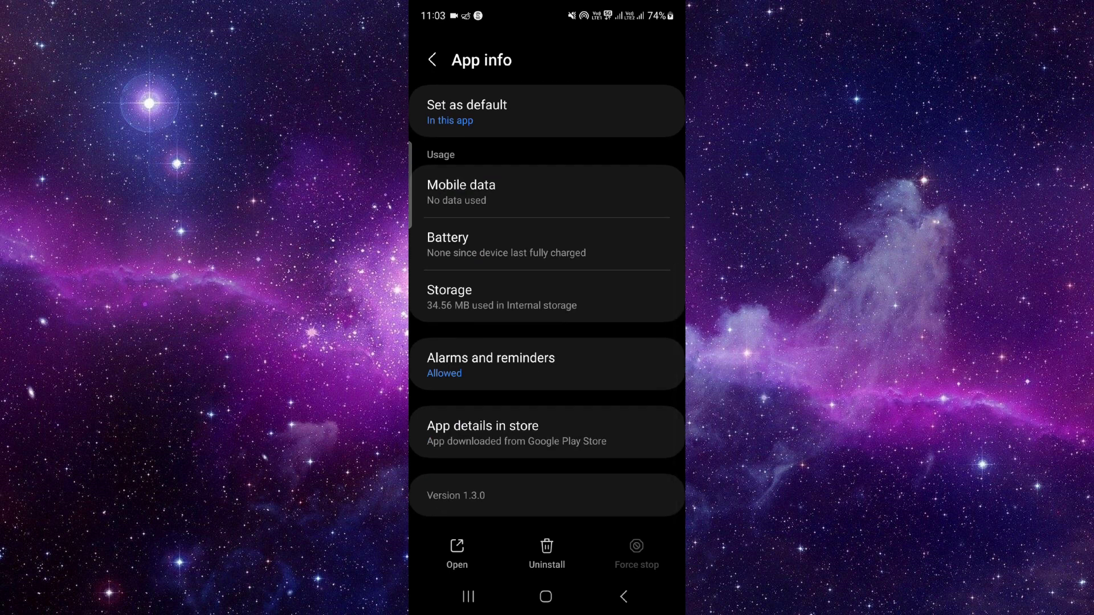
Clear all of Vagaru's stored data, leaving 34.55 MB, and return to App info
left_click(547, 296)
left_click(479, 557)
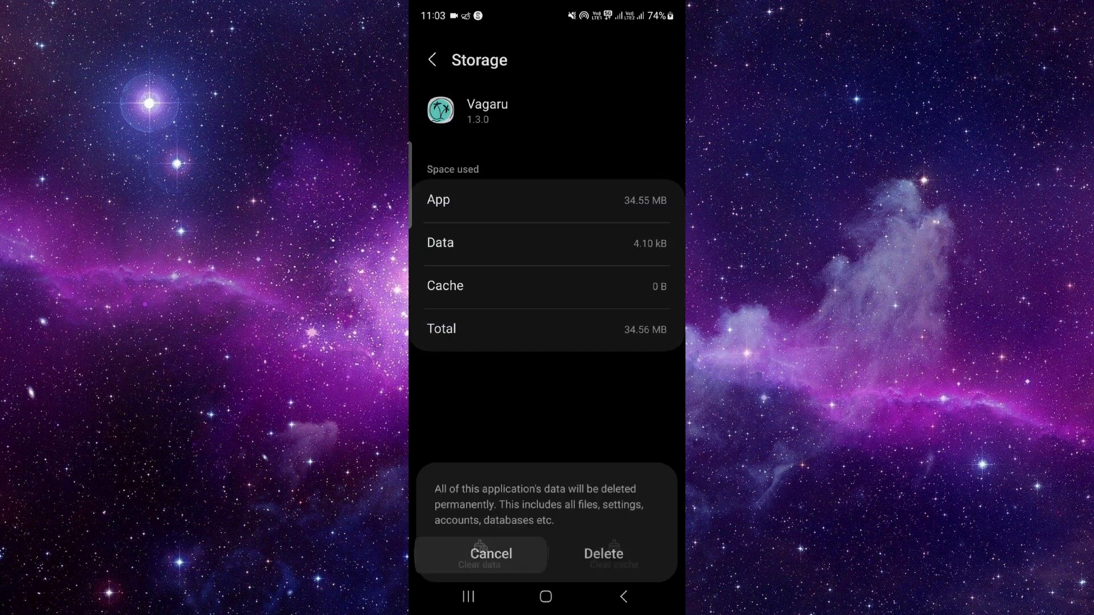
left_click(604, 537)
left_click(623, 597)
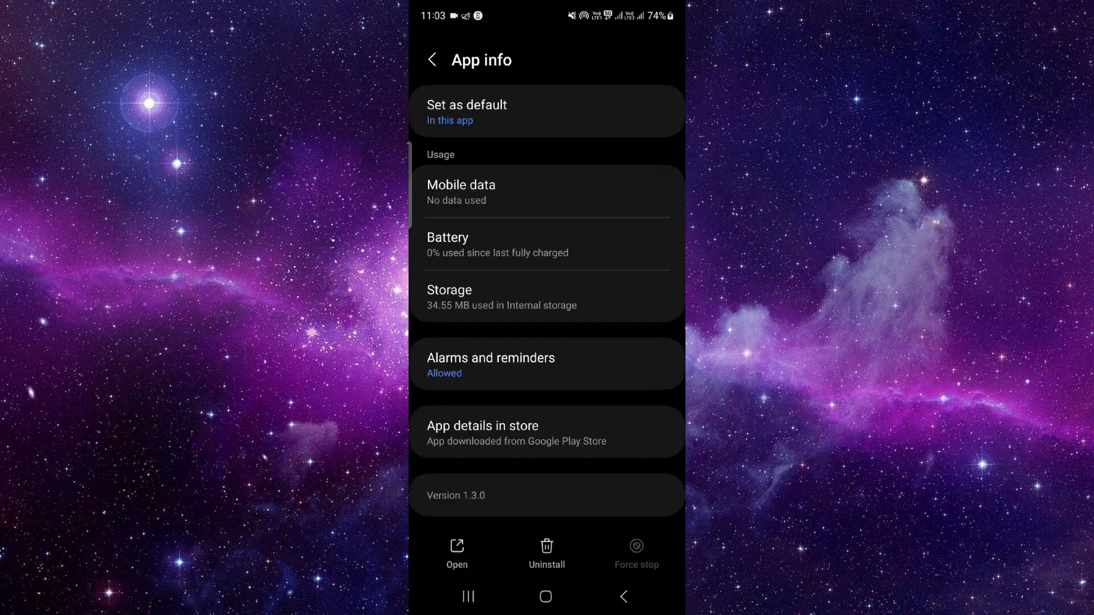
Uninstall Vagaru from its Google Play Store page
left_click(547, 432)
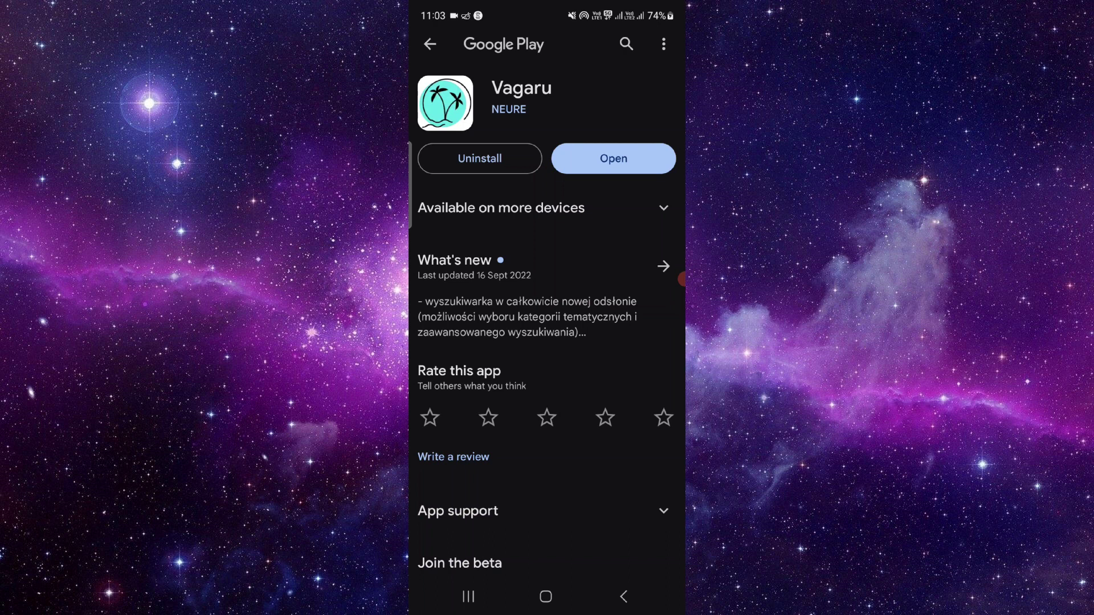
left_click(480, 159)
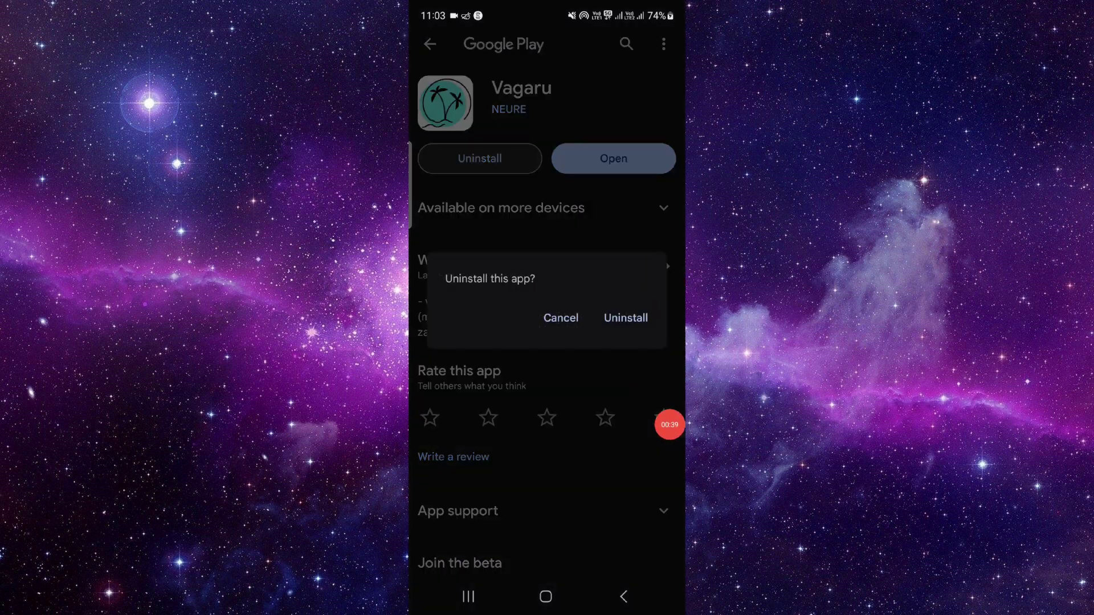
left_click(626, 317)
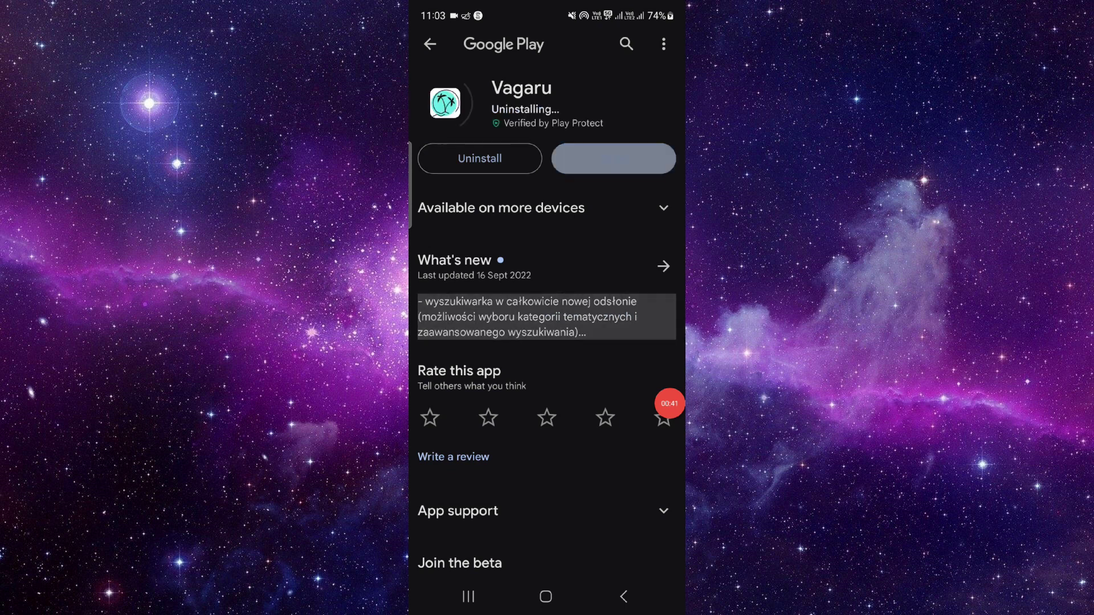
View Vagaru's full store details, then return to its listing and the recent-apps overview
left_click(530, 262)
left_click(624, 597)
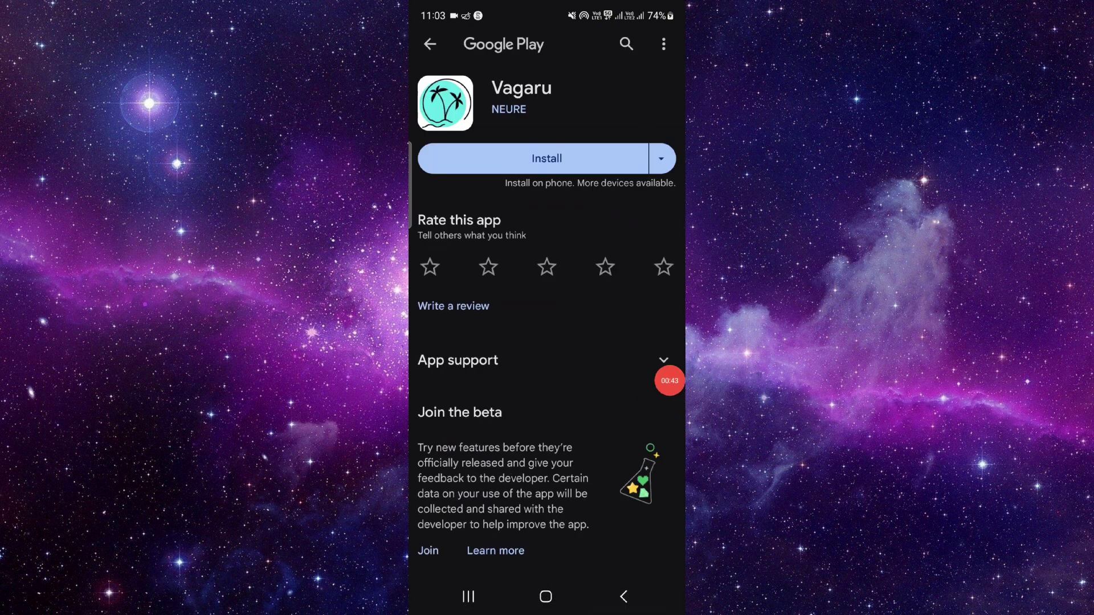
left_click(469, 596)
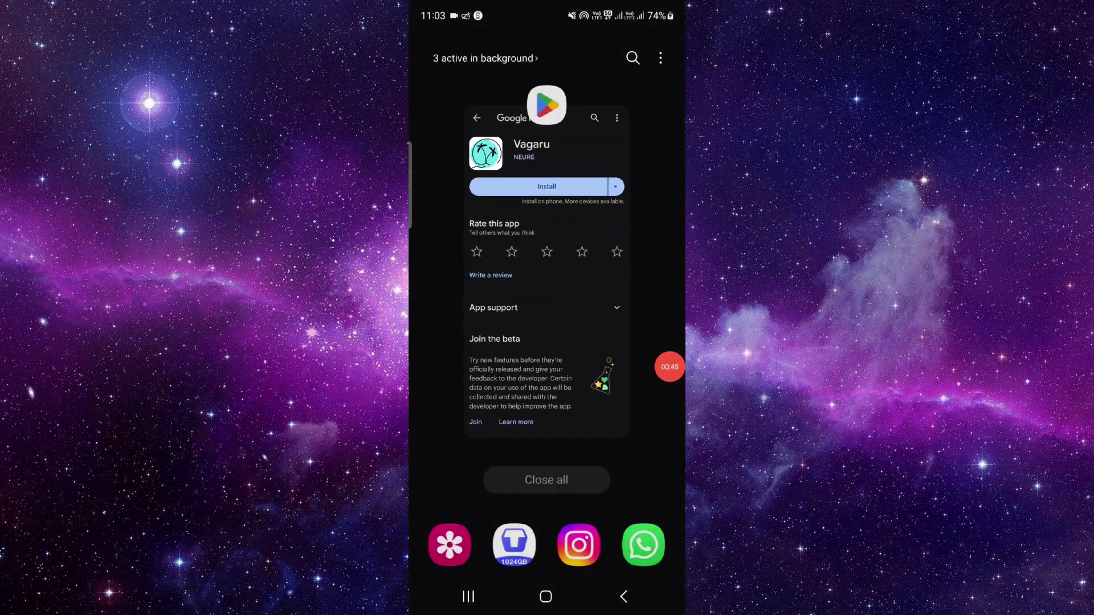
Dismiss the Google Play Store card from recent apps, landing on the home screen
left_click_drag(547, 299, 547, 68)
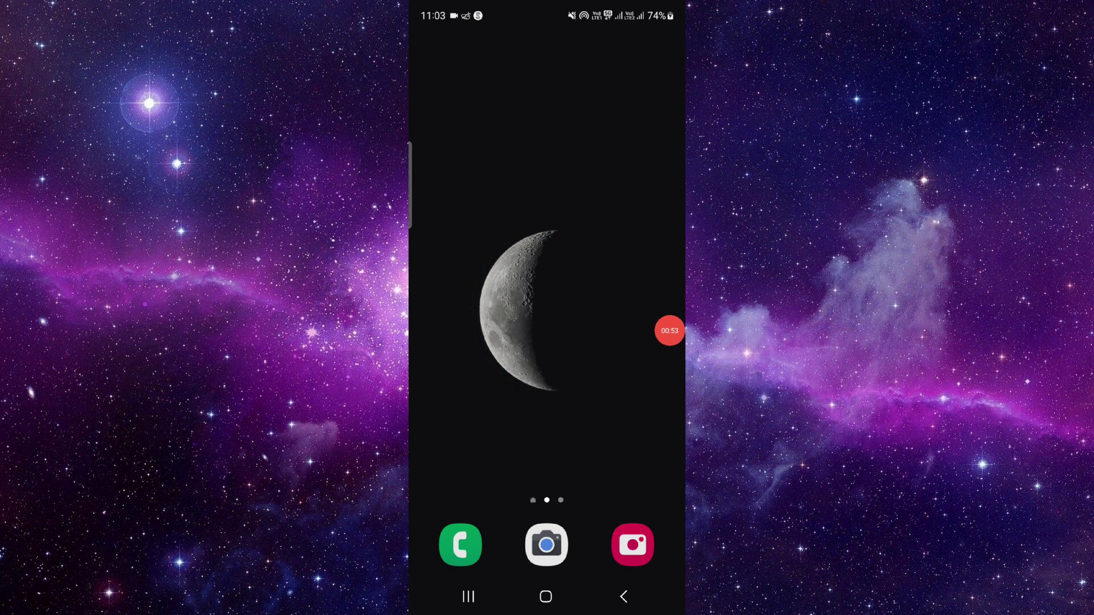
mouse_move(547, 427)
left_mouse_down()
mouse_move(547, 171)
mouse_move(548, 427)
left_mouse_up()
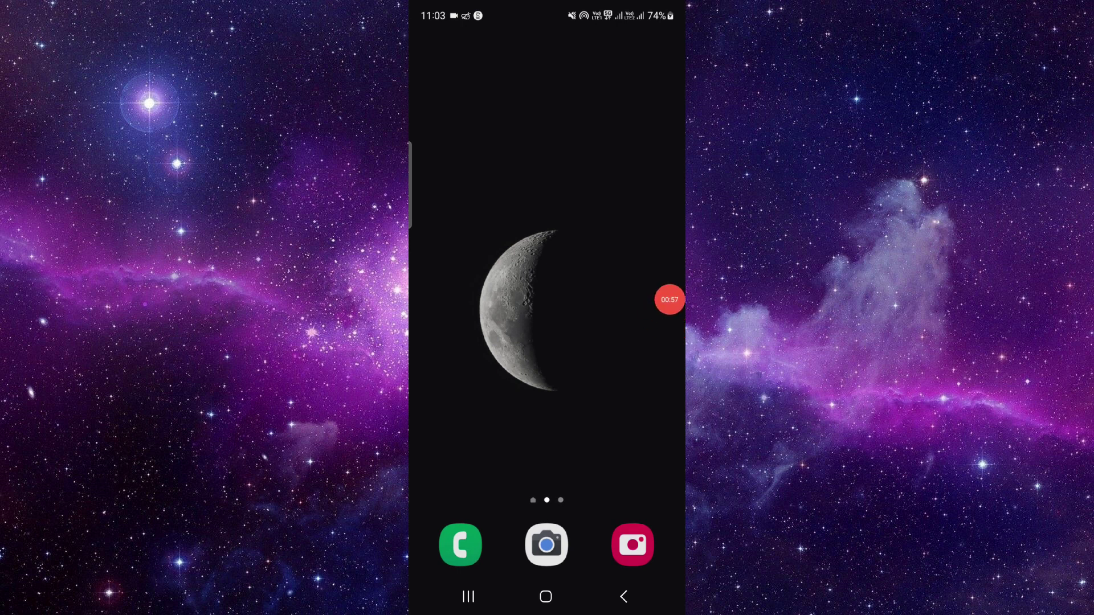